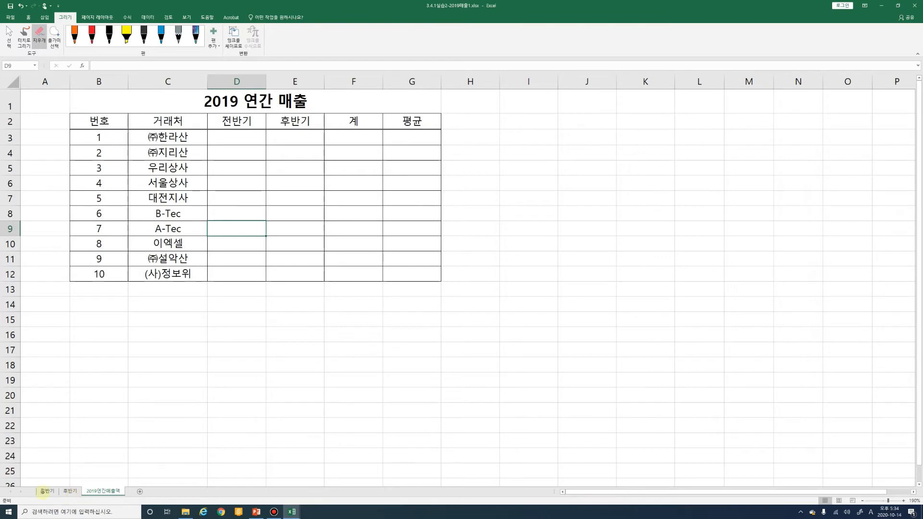
On the 전반기 sheet, sum the 1분기 and 2분기 sales (D3:E3) for ㈜한라산 into the 계 cell F3.
left_click(70, 491)
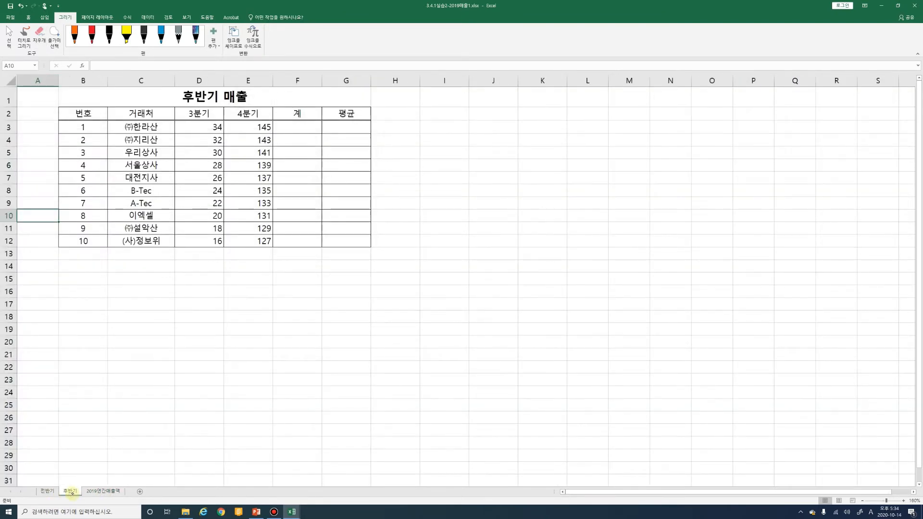
left_click(104, 492)
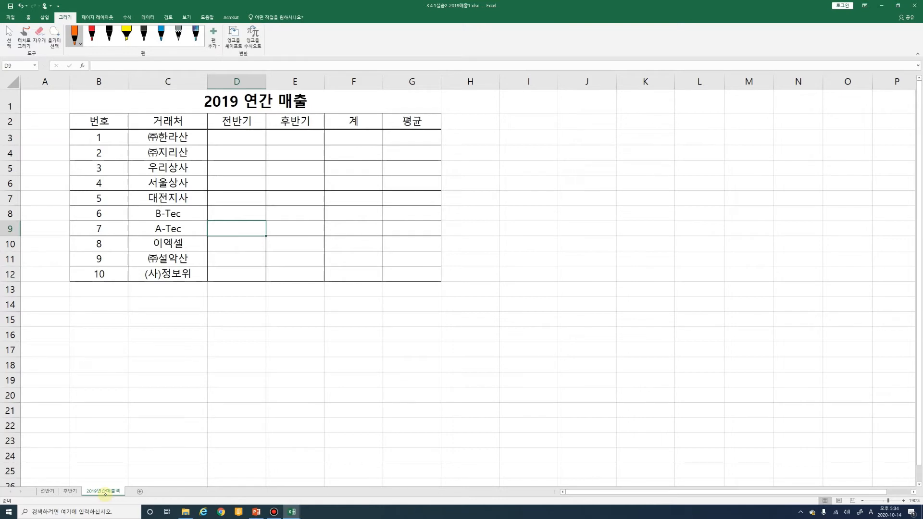
left_click(46, 492)
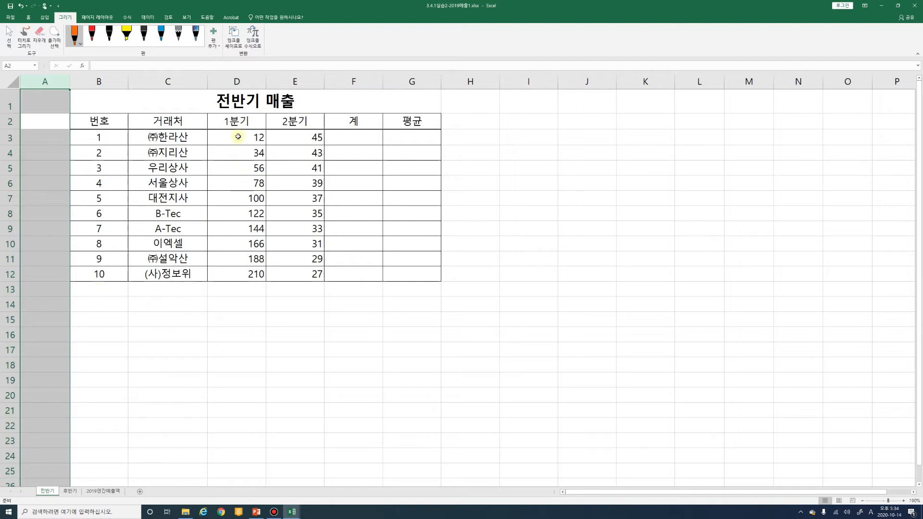
left_click(261, 138)
left_click_drag(262, 138, 319, 138)
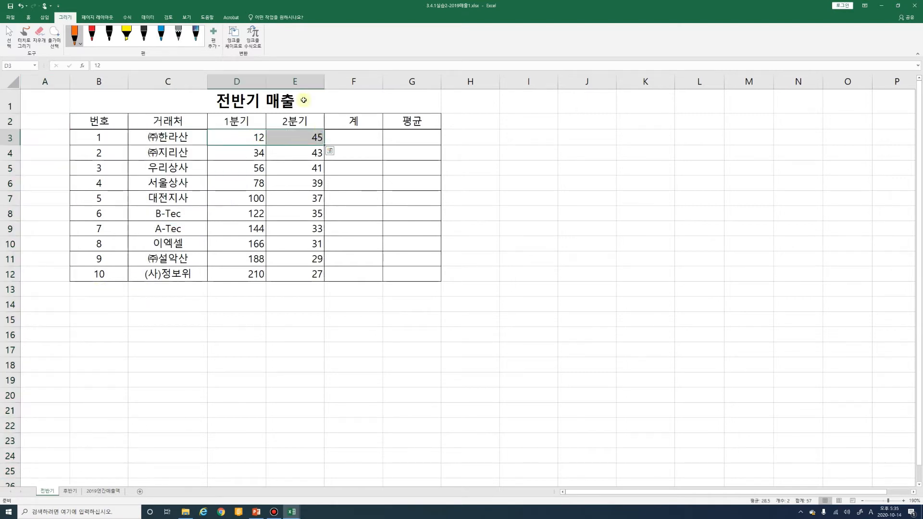
left_click(25, 18)
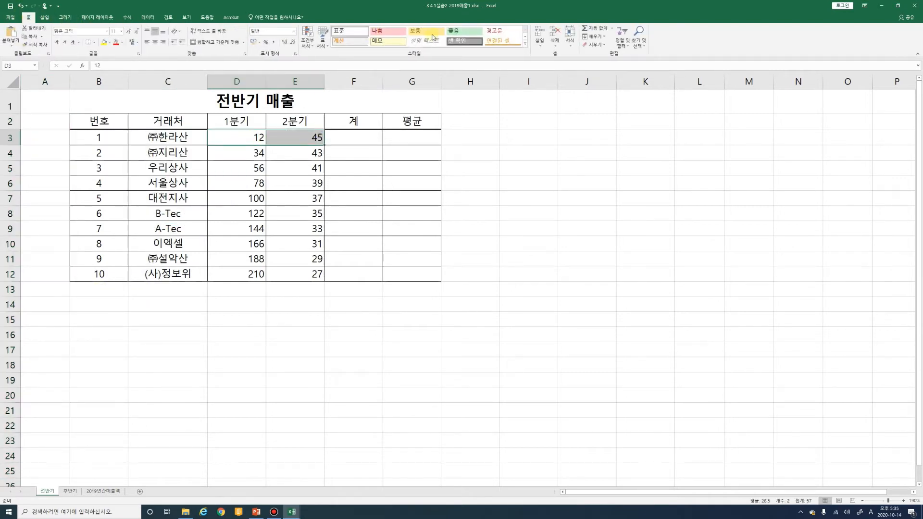
left_click(613, 32)
left_click(594, 38)
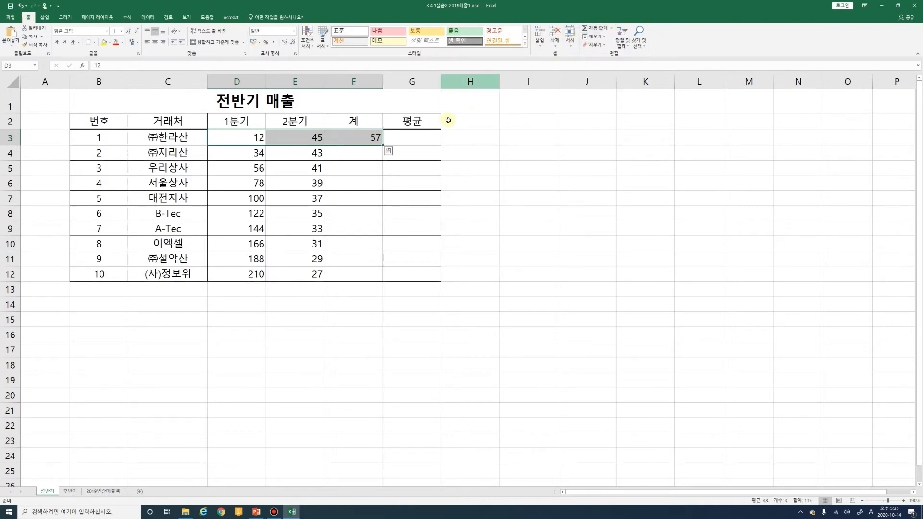
Average D3:E3 into the 평균 cell G3 on the 전반기 sheet and fill the F3:G3 formulas down to row 12.
left_click(415, 142)
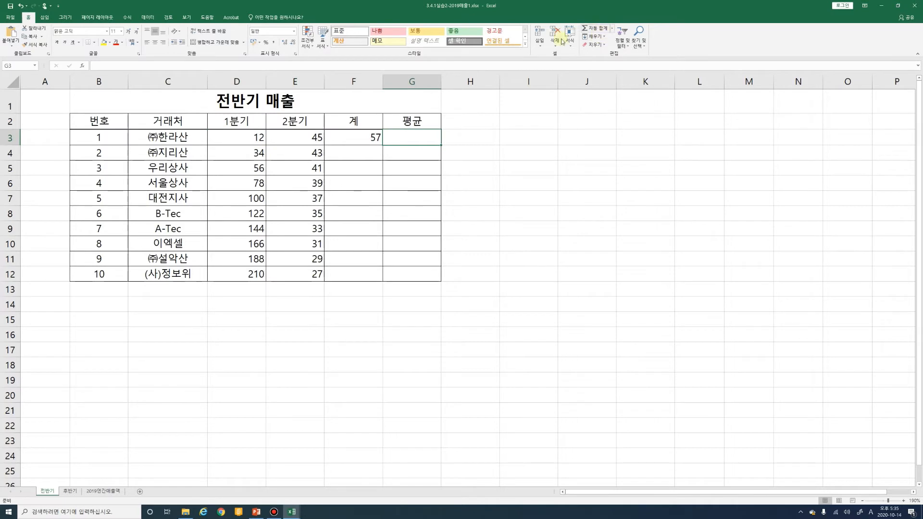
left_click_drag(249, 137, 308, 139)
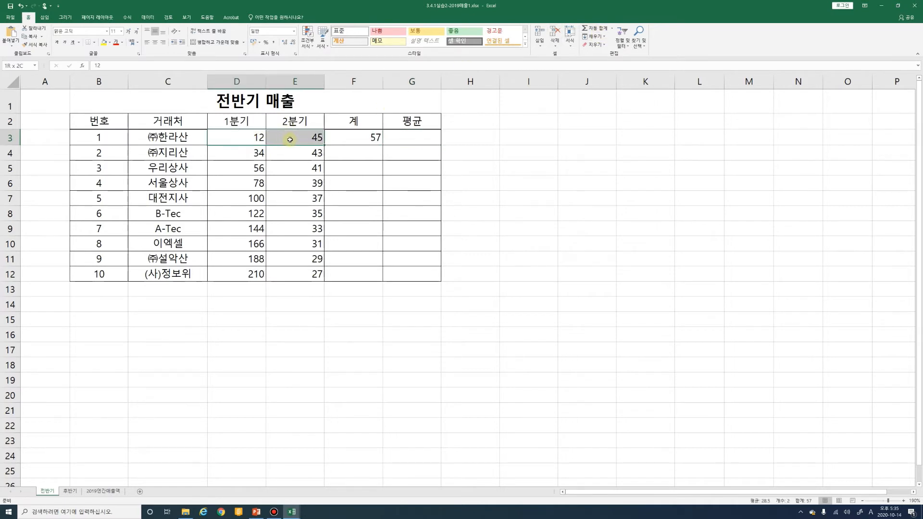
left_click(613, 29)
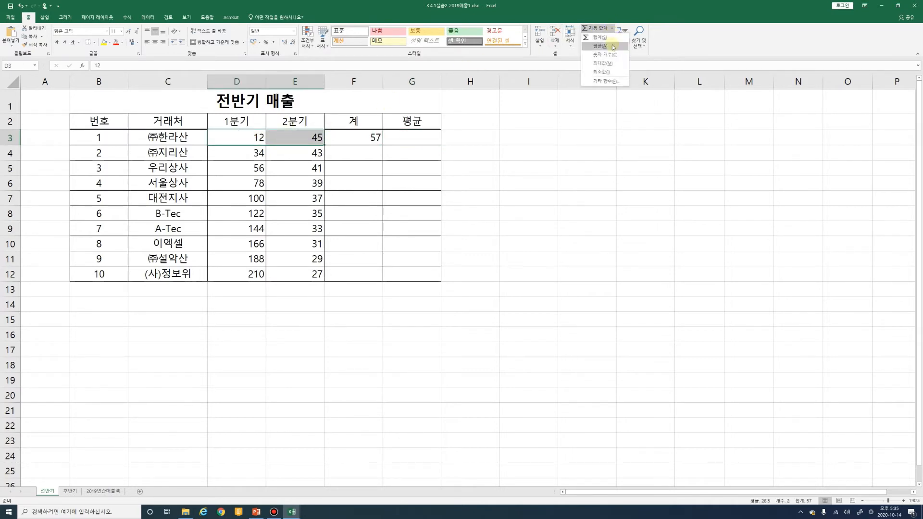
left_click(614, 46)
left_click_drag(360, 137, 438, 136)
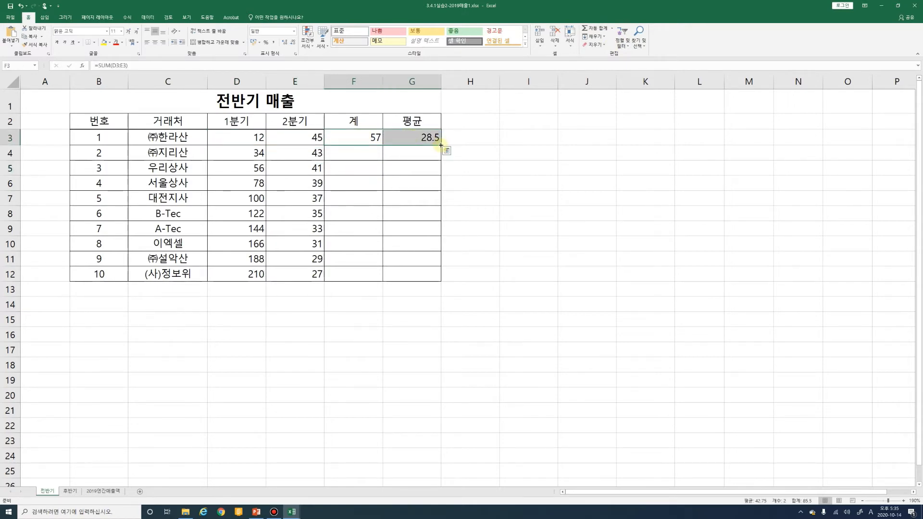
left_click_drag(441, 145, 441, 281)
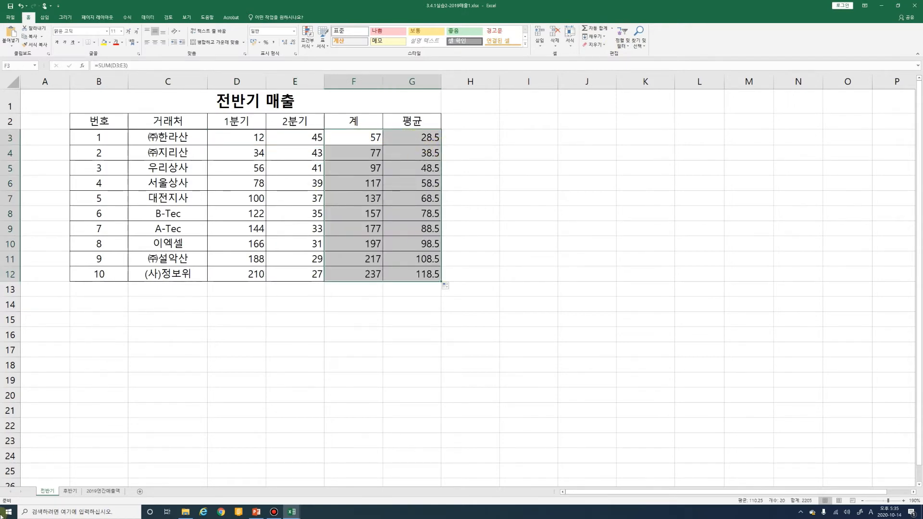
On the 후반기 sheet, enter =SUM(D3:E3) in the 계 cell F3 for ㈜한라산.
left_click(70, 491)
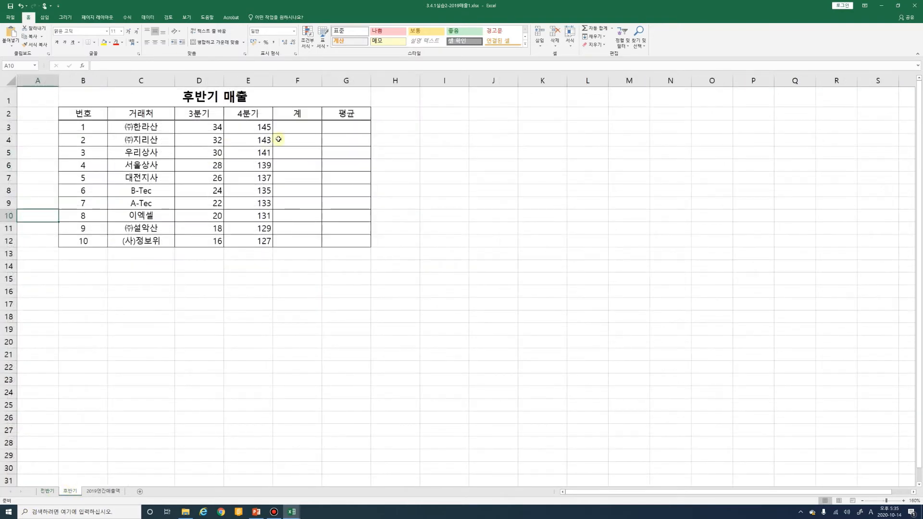
left_click(290, 126)
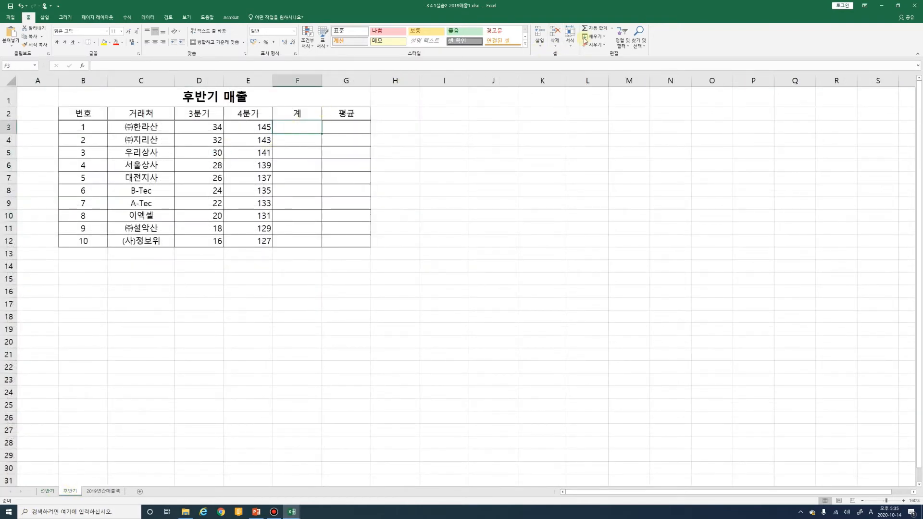
key("alt+equal")
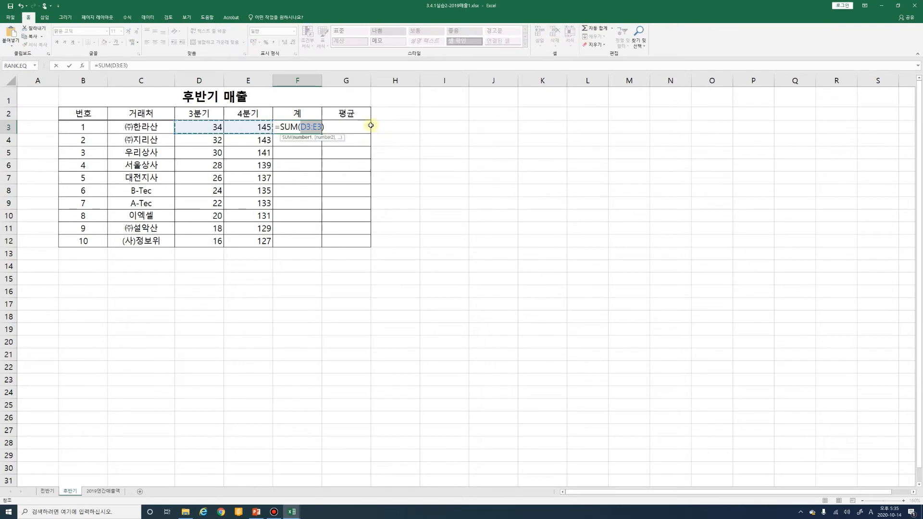
key("Return")
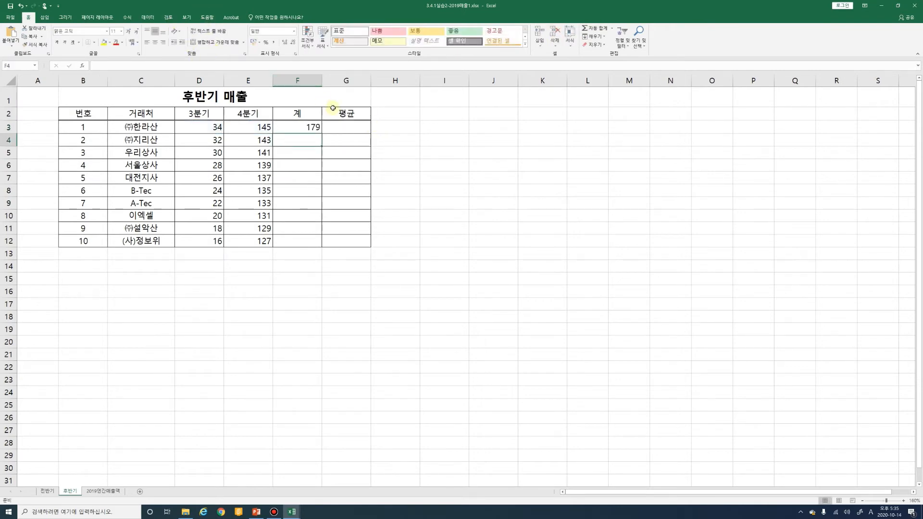
Average only D3:E3 in the 평균 cell G3 on the 후반기 sheet and fill the F3:G3 formulas down to row 12.
left_click(338, 127)
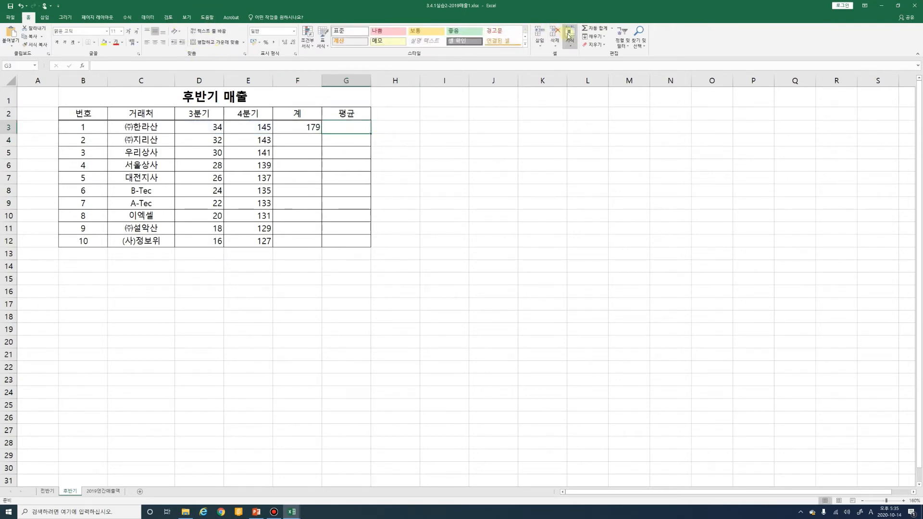
left_click(614, 28)
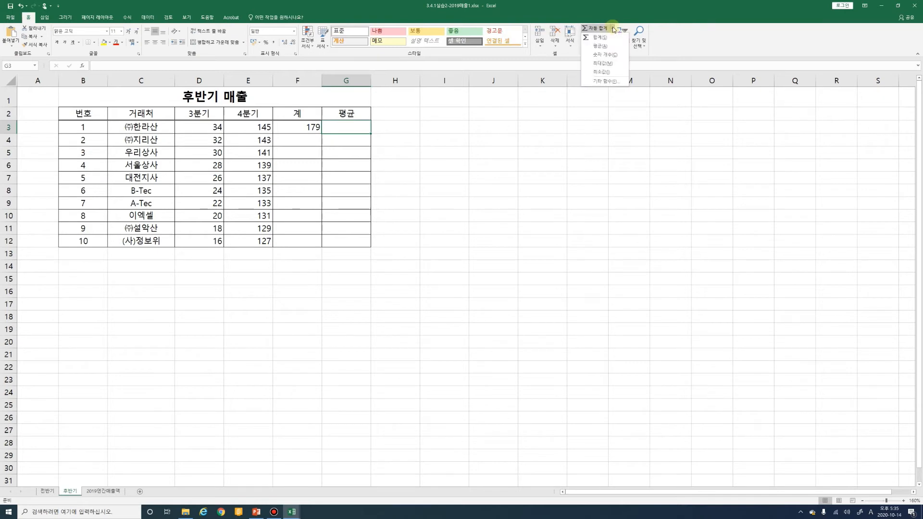
left_click(605, 46)
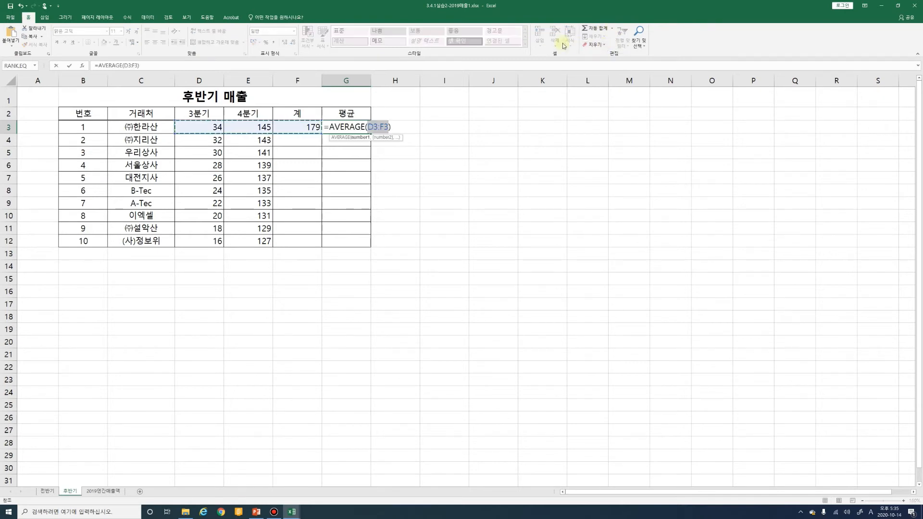
left_click_drag(205, 126, 241, 131)
key("Return")
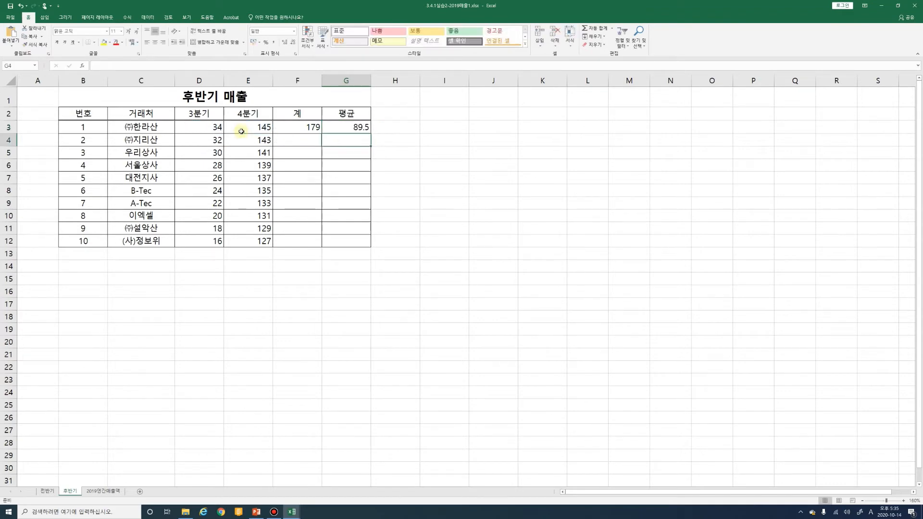
left_click_drag(298, 129, 358, 129)
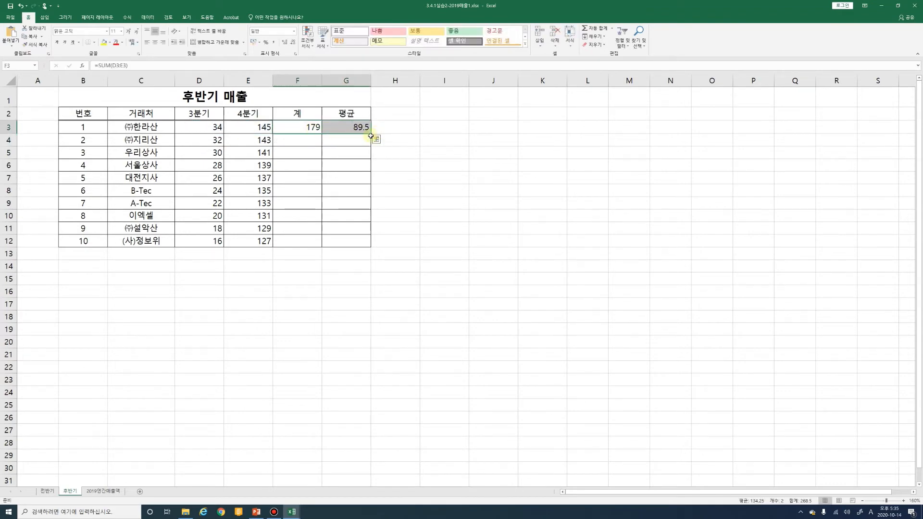
double_click(372, 134)
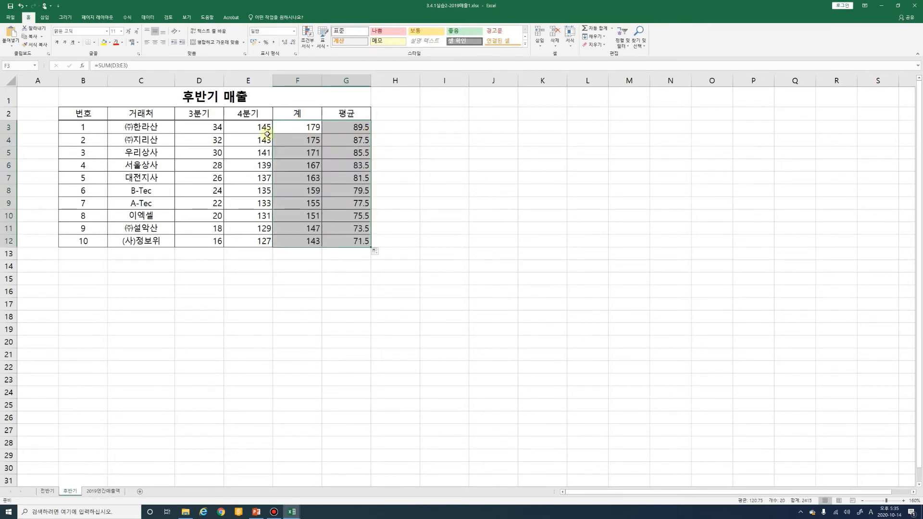
On the 2019연간매출액 sheet, link the 전반기 cell D3 to the ㈜한라산 total with =전반기!F3.
left_click(103, 491)
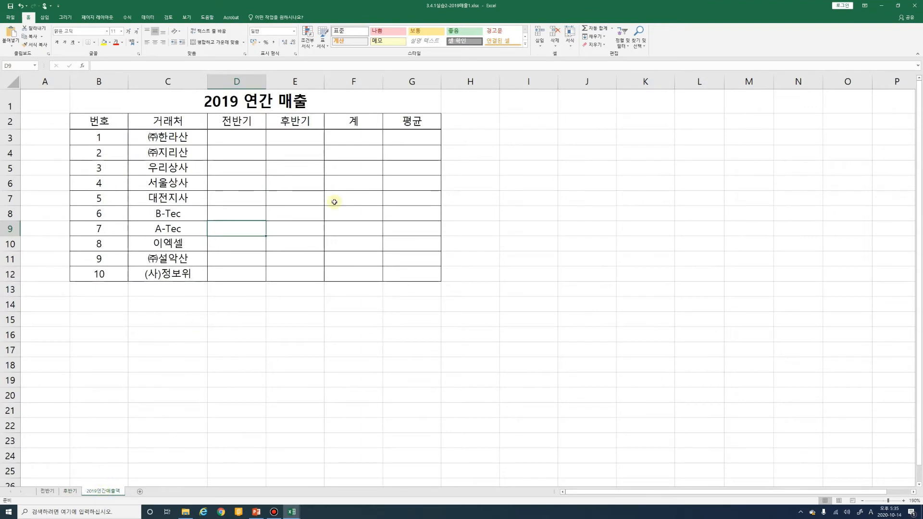
left_click(252, 138)
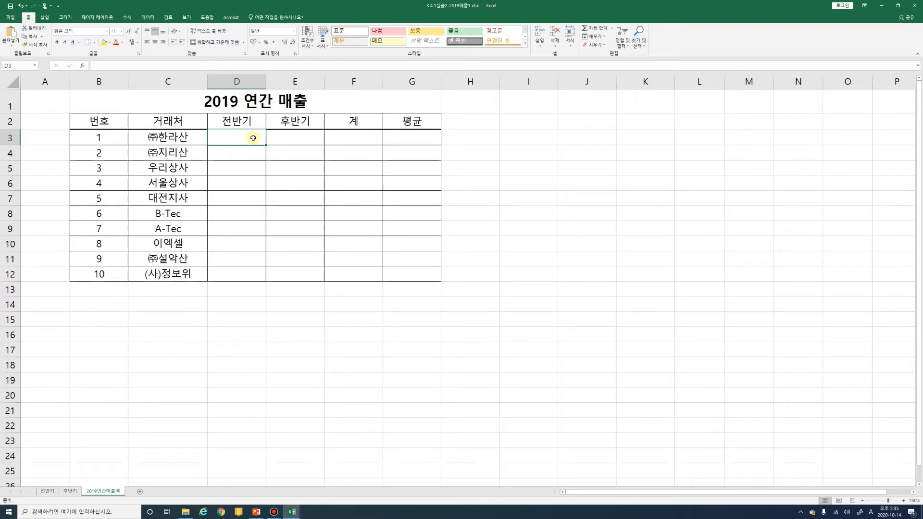
type("=")
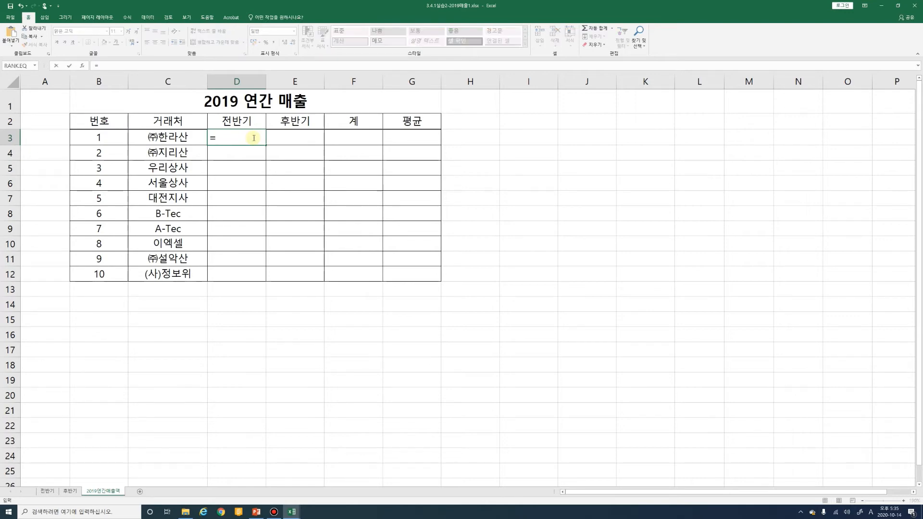
left_click(48, 491)
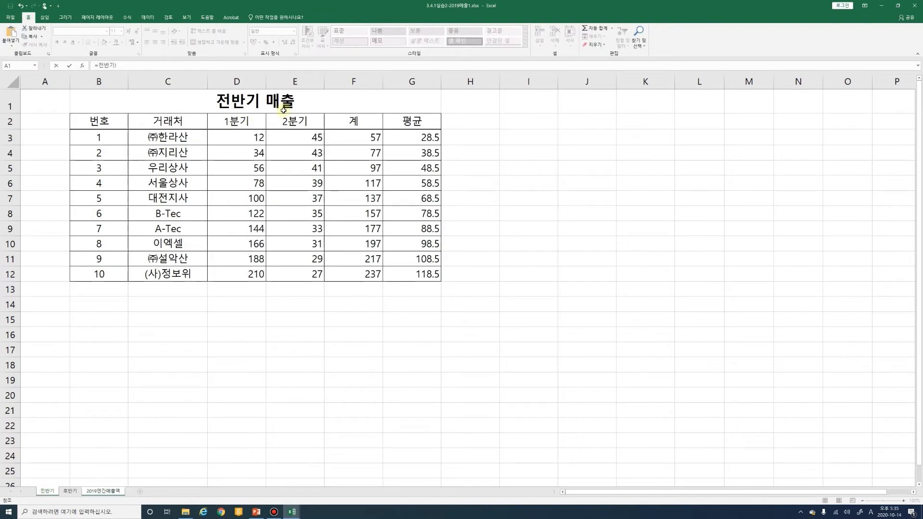
left_click(363, 138)
key("Return")
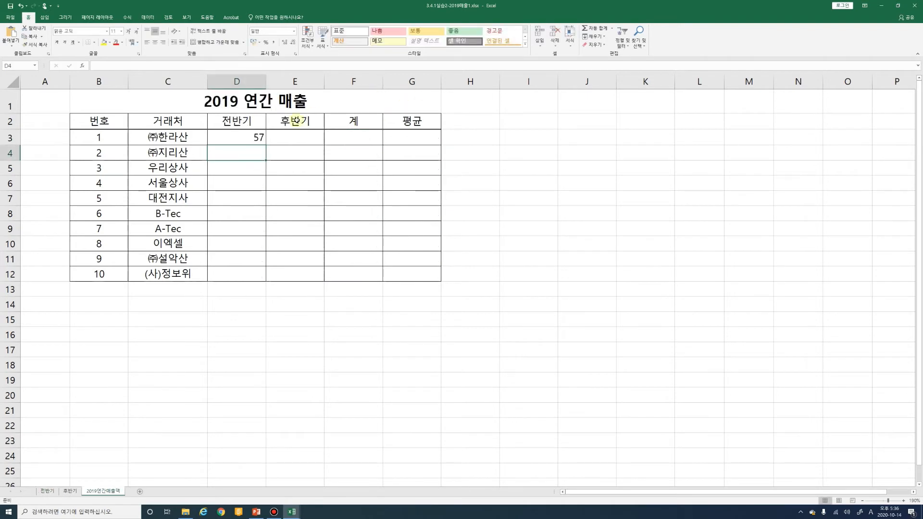
Examine the cross-sheet reference formula in cell D3 of the annual sales sheet.
left_click(254, 137)
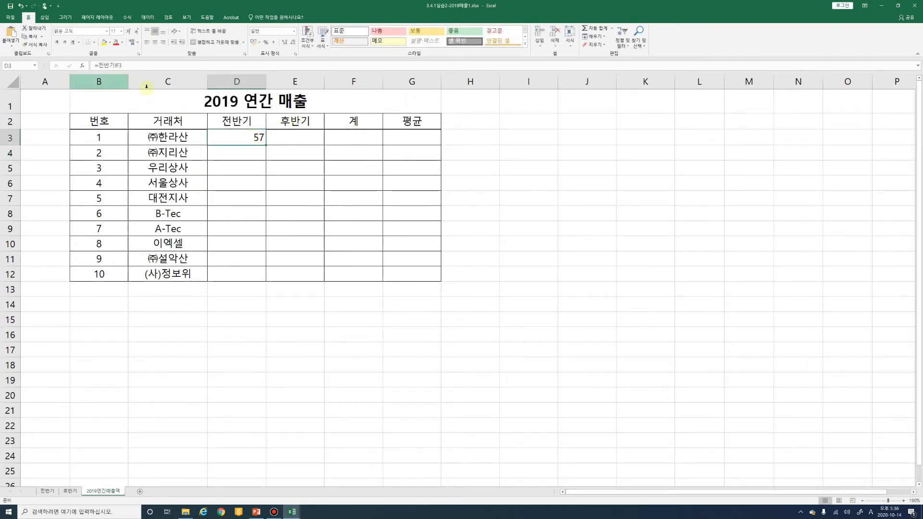
double_click(261, 138)
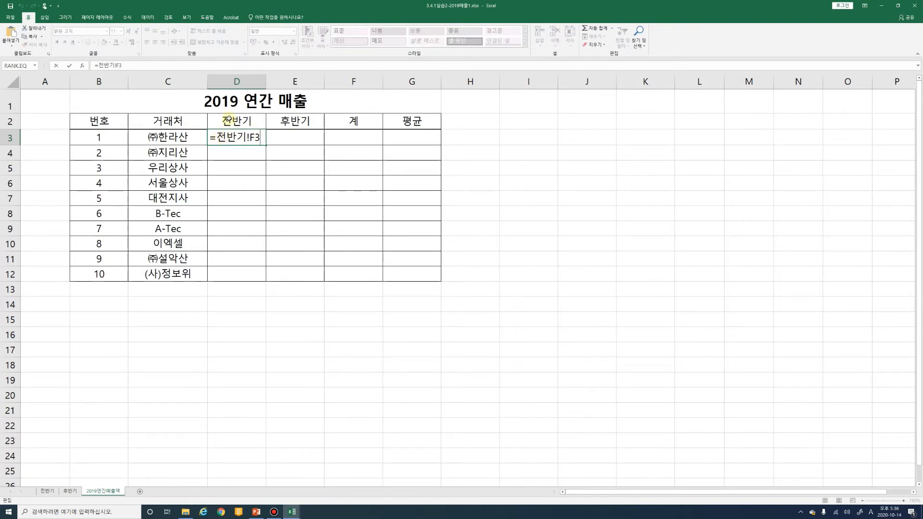
left_click(64, 17)
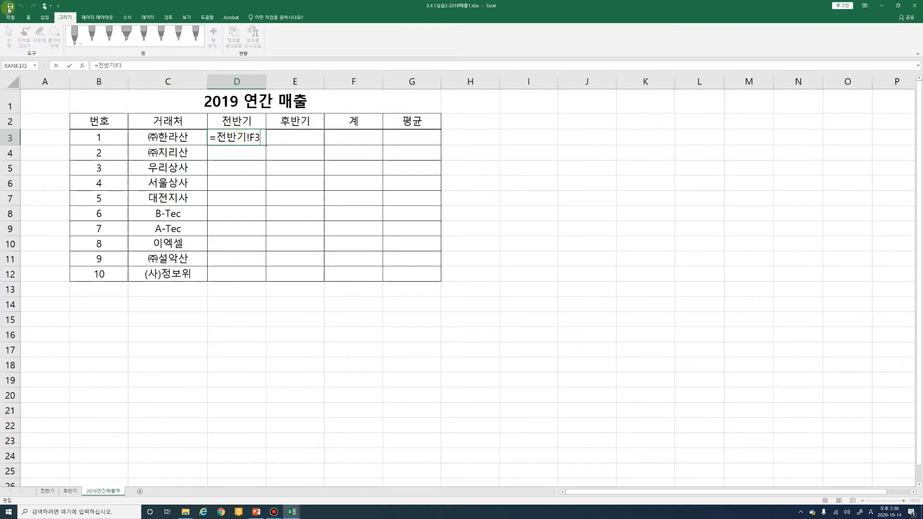
left_click(28, 18)
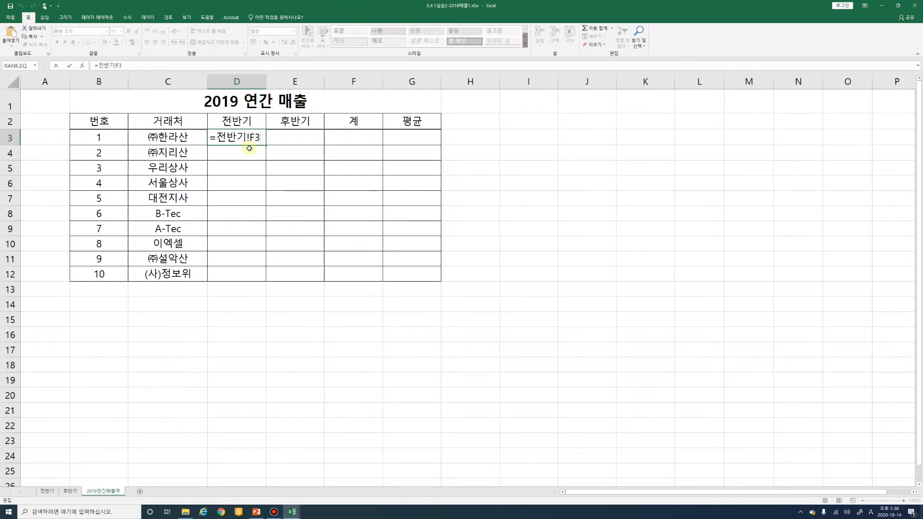
key("Return")
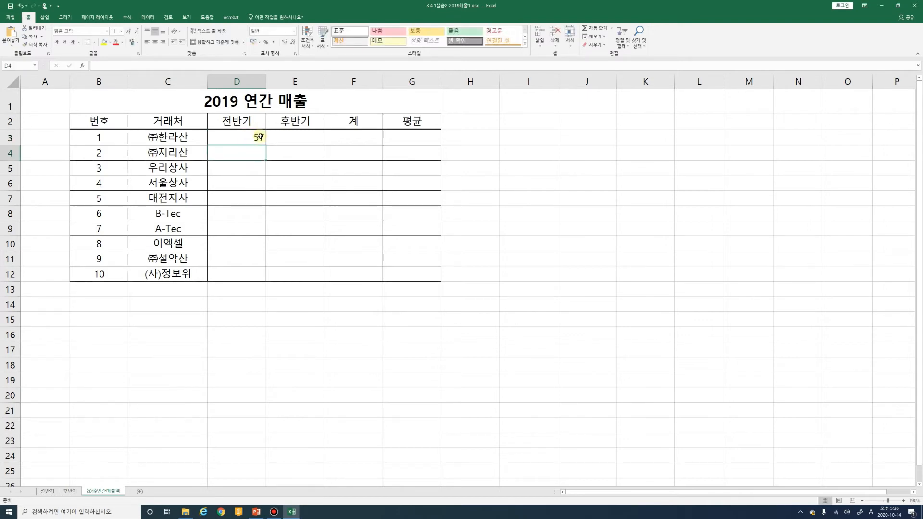
Link the 후반기 cell E3 on the annual sales sheet to the ㈜한라산 second-half total with =후반기!F3.
left_click(296, 134)
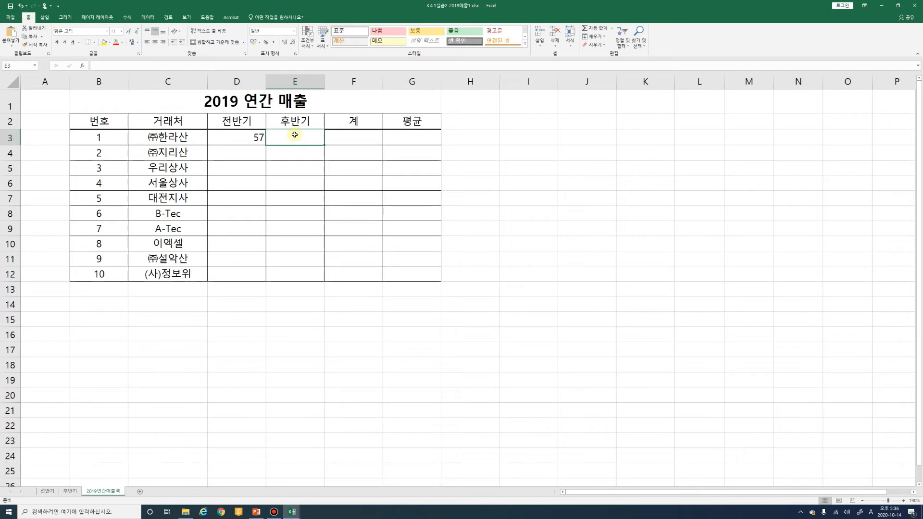
type("=")
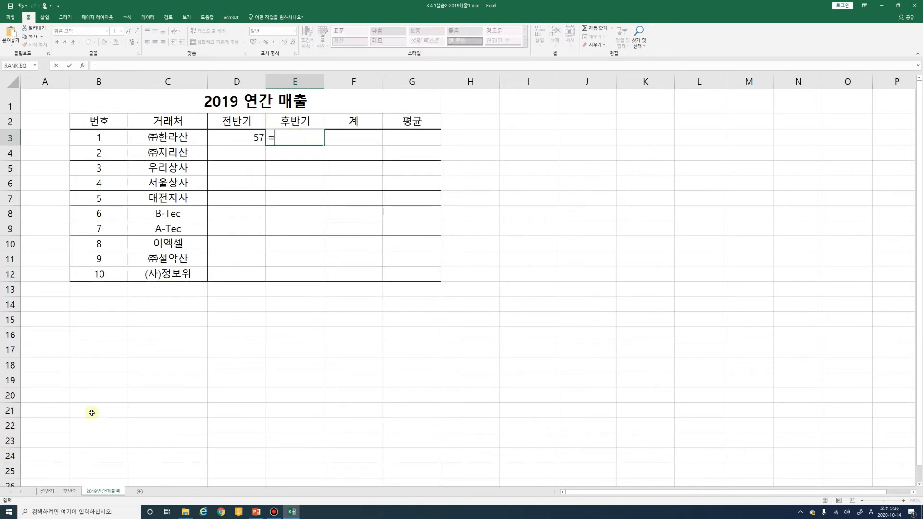
left_click(70, 491)
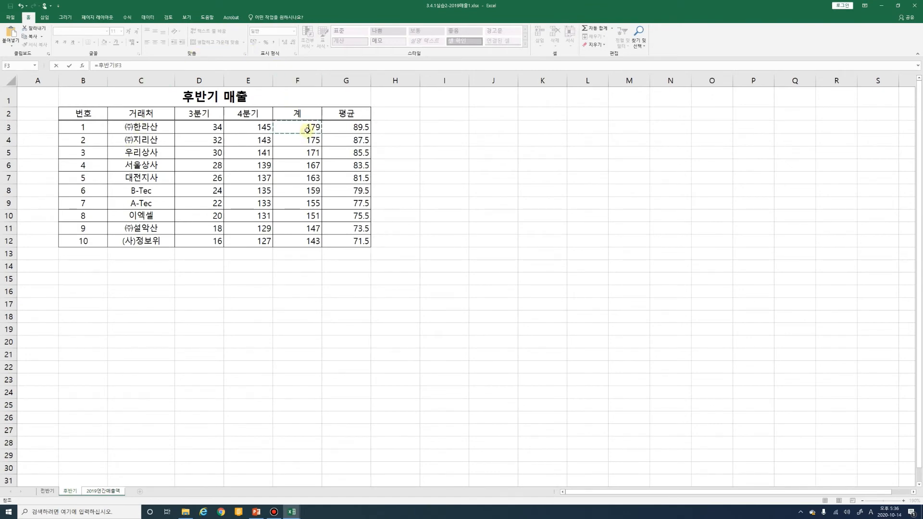
left_click(308, 130)
key("Return")
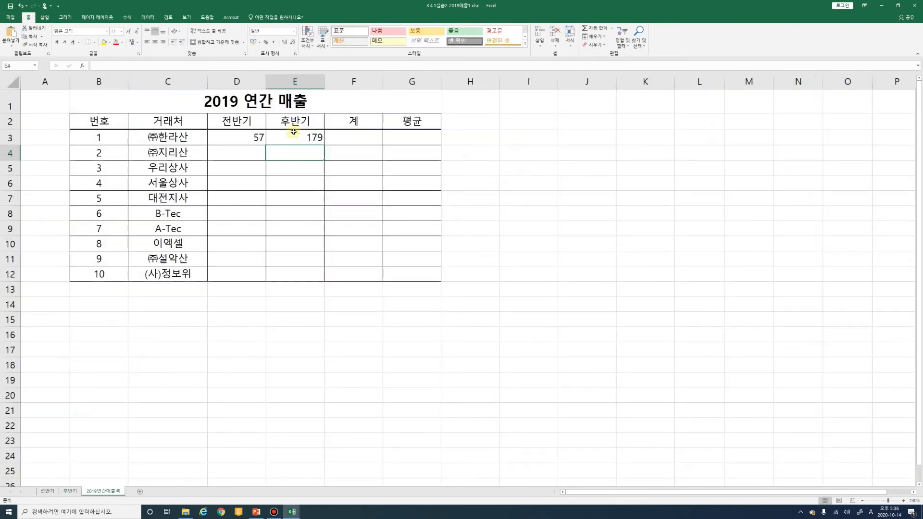
Sum D3:E3 in the 계 cell F3 on the annual sales sheet and fill the D3:F3 formulas down to row 12.
left_click(346, 138)
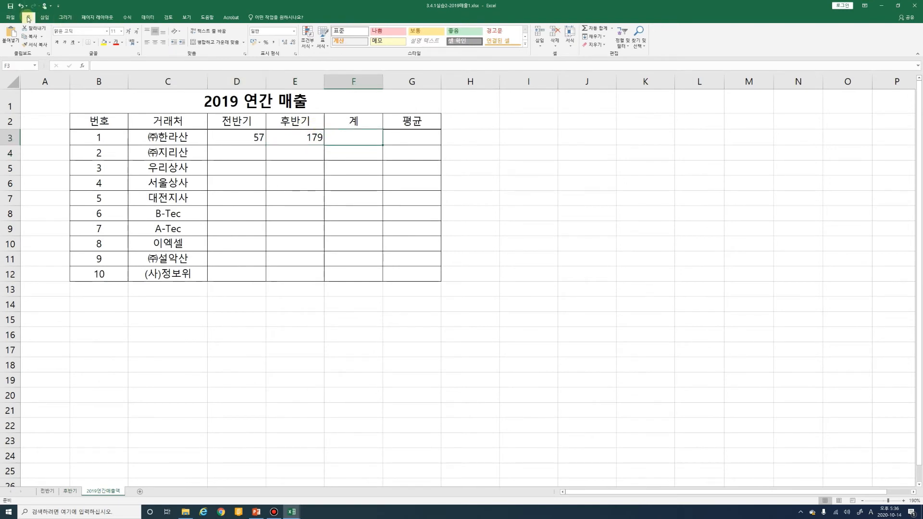
left_click(596, 28)
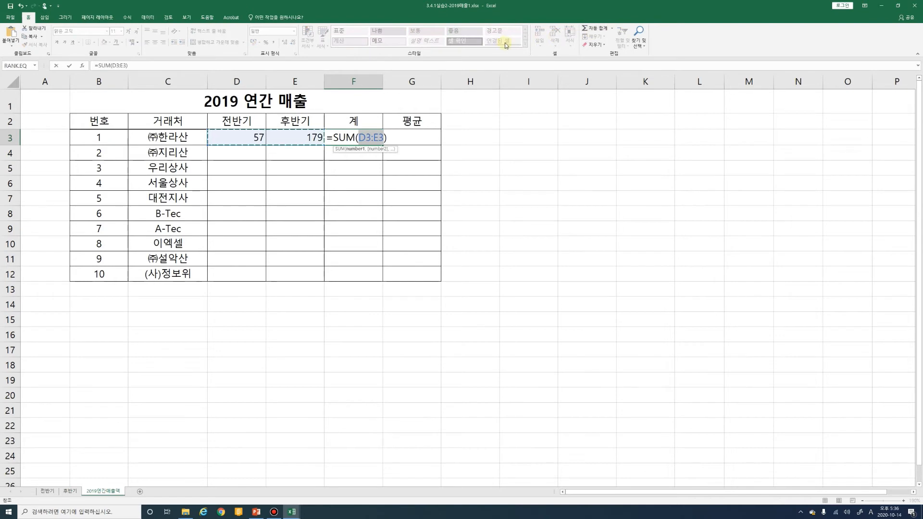
key("Return")
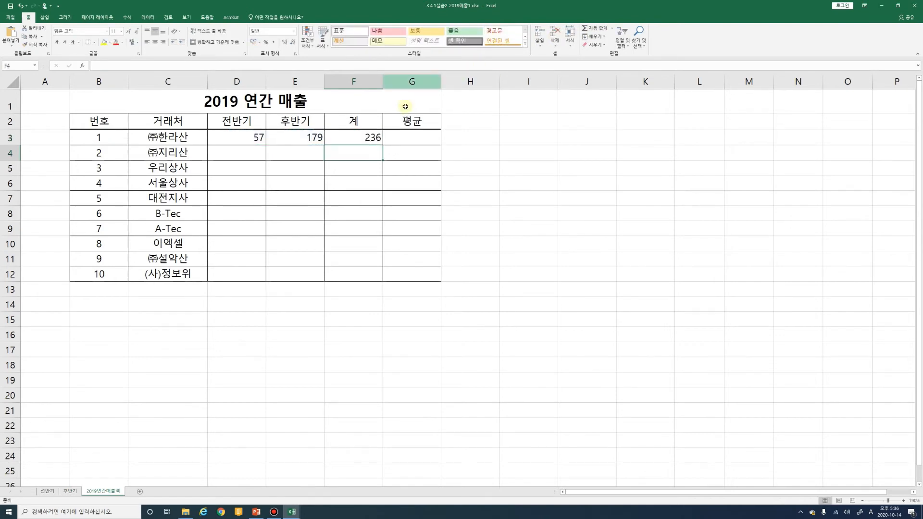
left_click_drag(245, 138, 371, 143)
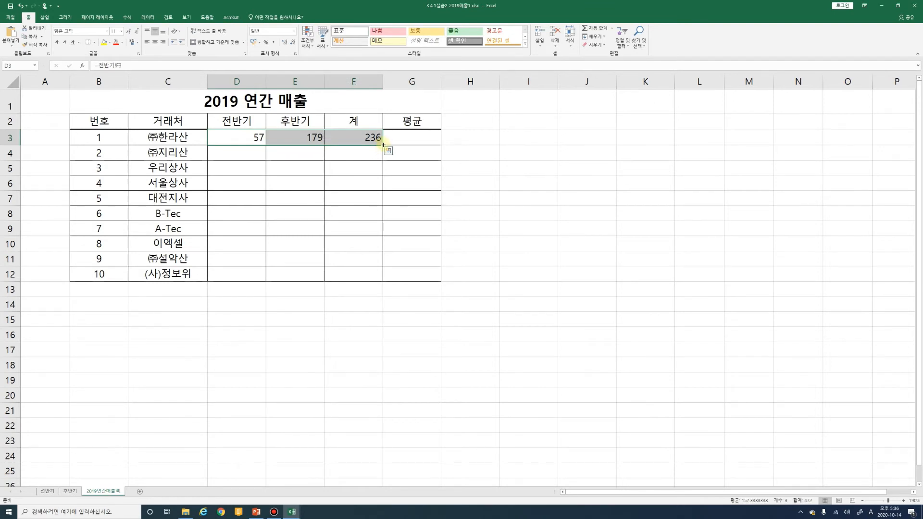
double_click(383, 144)
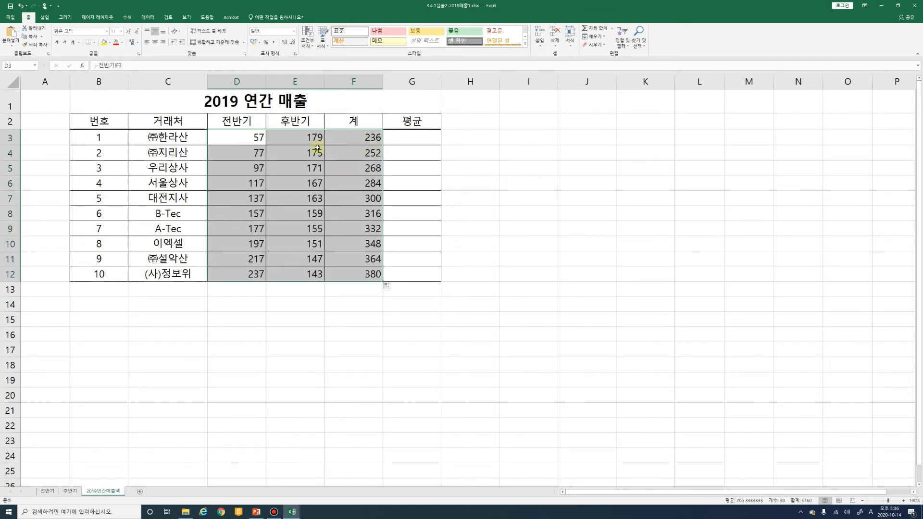
Try averaging the half-year totals D3:E3 in the 평균 cell G3, and clear the cell.
left_click(411, 138)
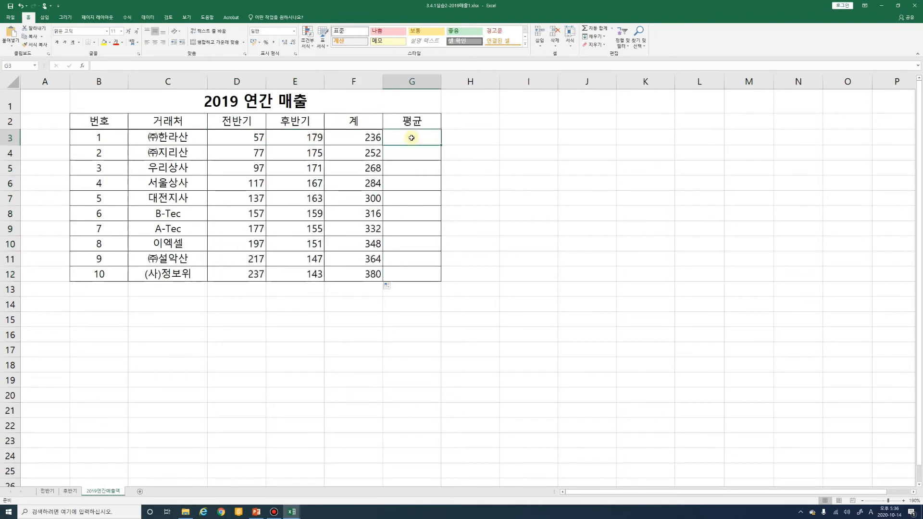
left_click_drag(260, 138, 305, 138)
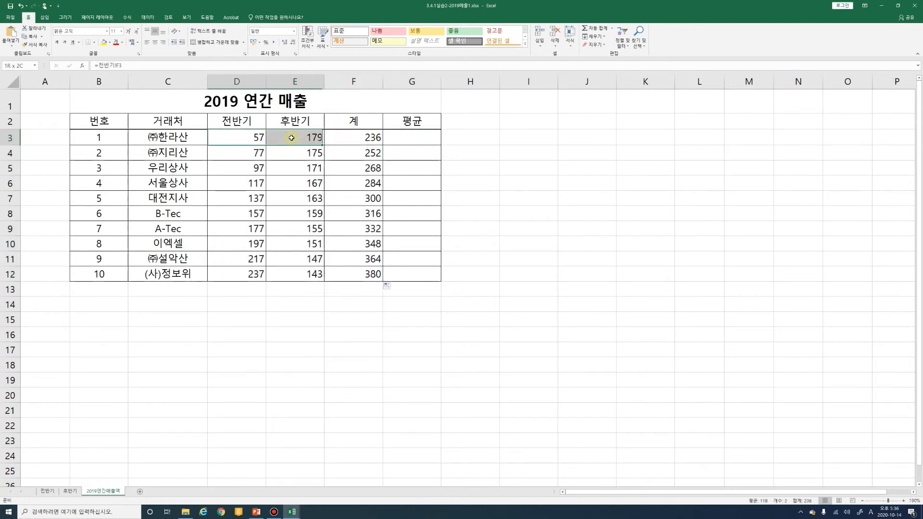
left_click(612, 28)
left_click(600, 46)
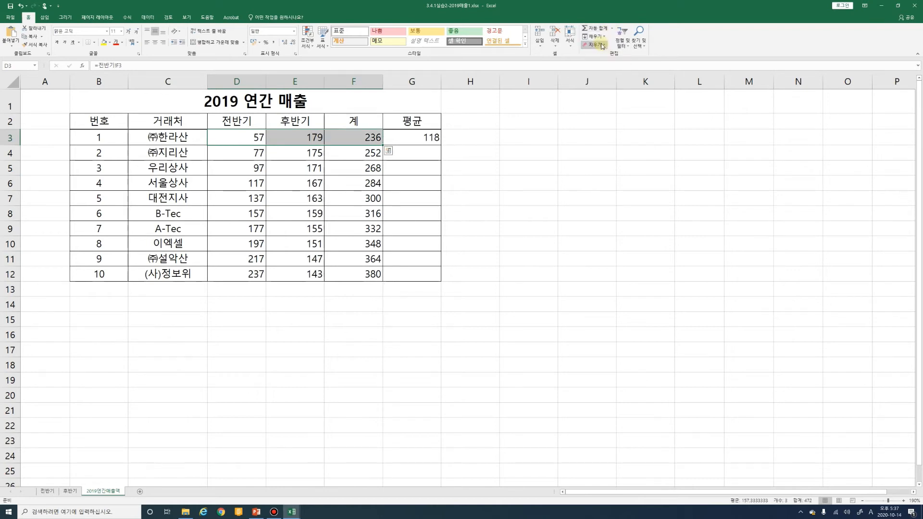
key("Tab")
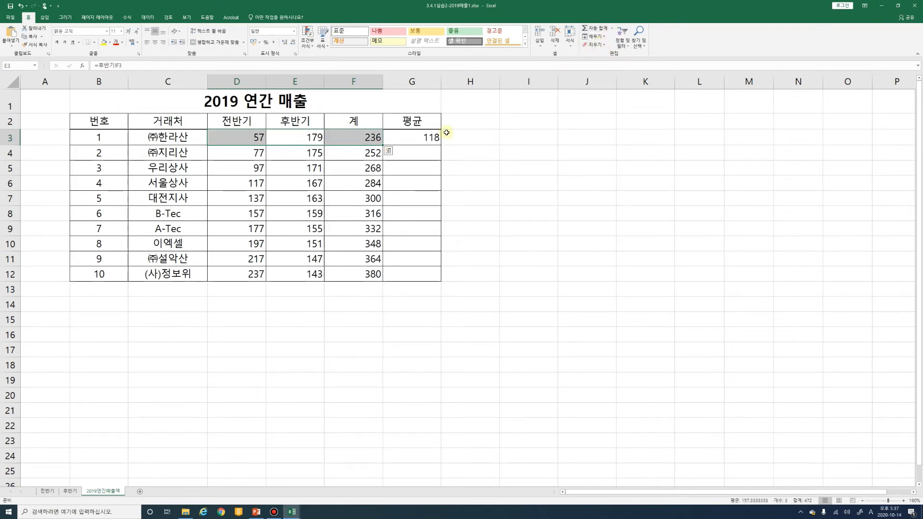
left_click(431, 137)
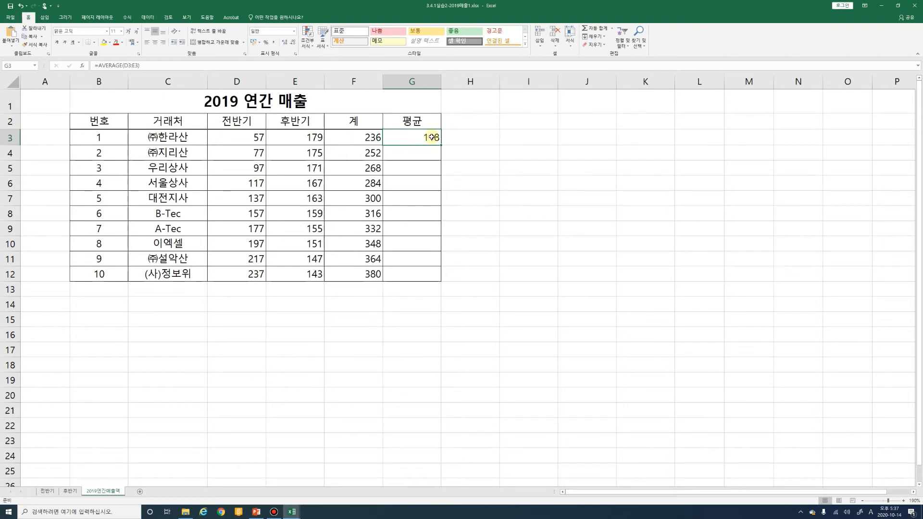
key("Delete")
Insert an AVERAGE function in the 평균 cell G3 and remove its suggested D3:F3 range, leaving =AVERAGE( open.
left_click(613, 30)
left_click(600, 46)
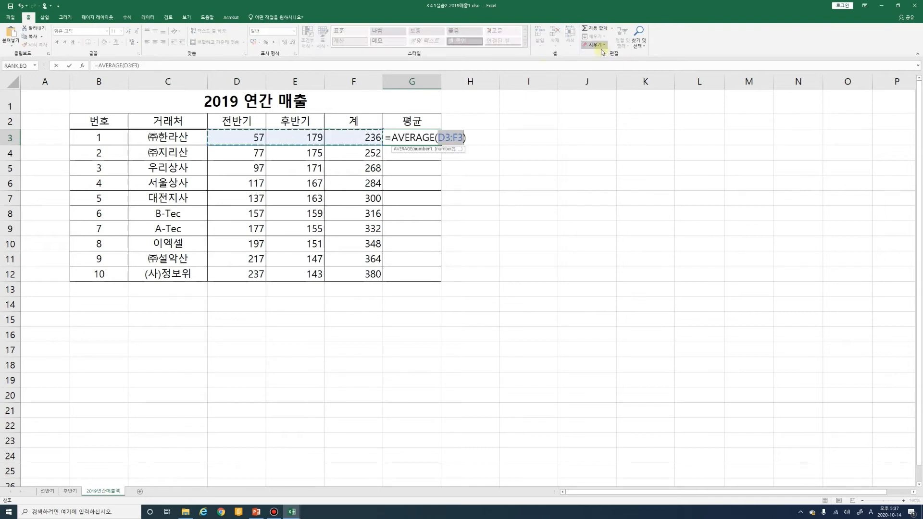
left_click(464, 138)
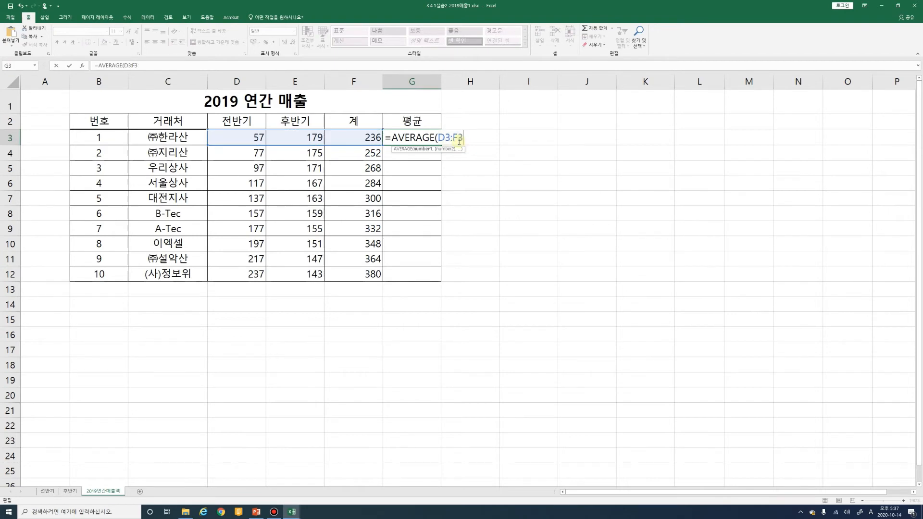
key("BackSpace")
key("BackSpace")
key("BackSpace")
key("BackSpace")
key("BackSpace")
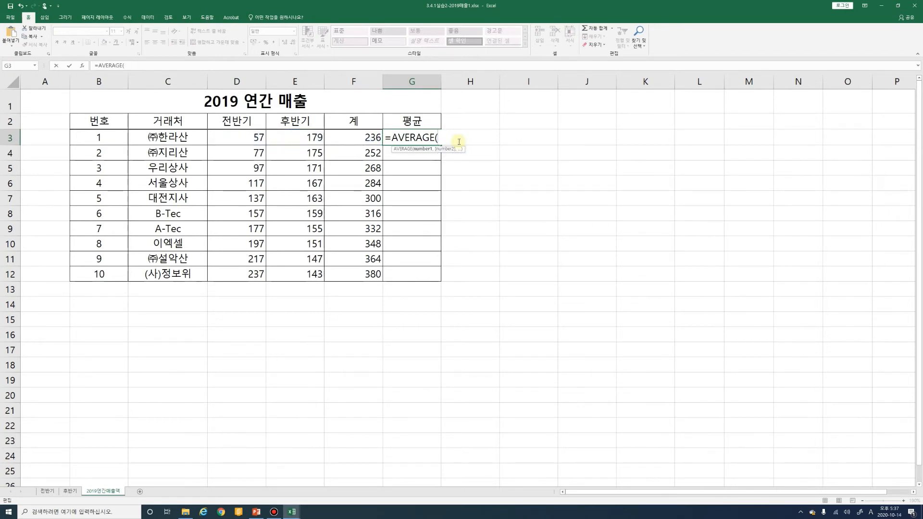
Complete the G3 formula as =AVERAGE(전반기!G3,후반기!G3), using the ㈜한라산 averages from both half-year sheets.
left_click(48, 491)
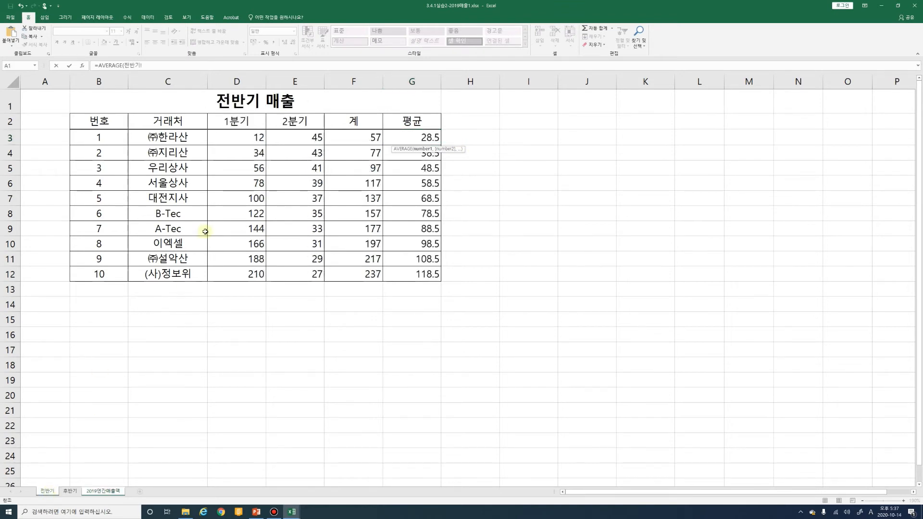
left_click(419, 137)
left_click(158, 67)
type(",")
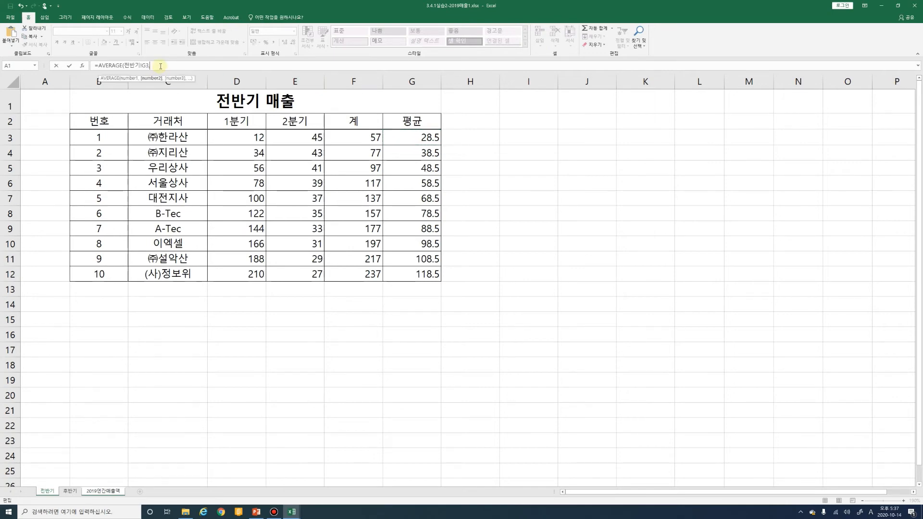
left_click(69, 492)
left_click(361, 127)
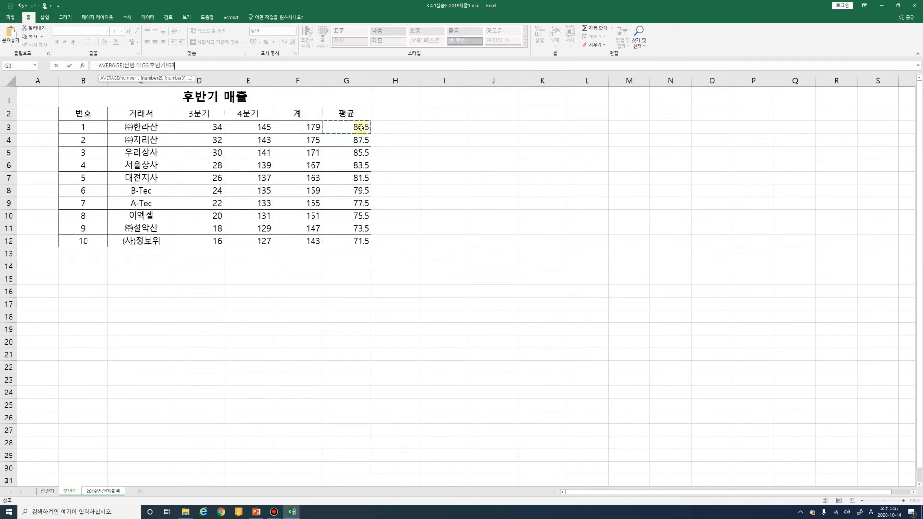
type(")")
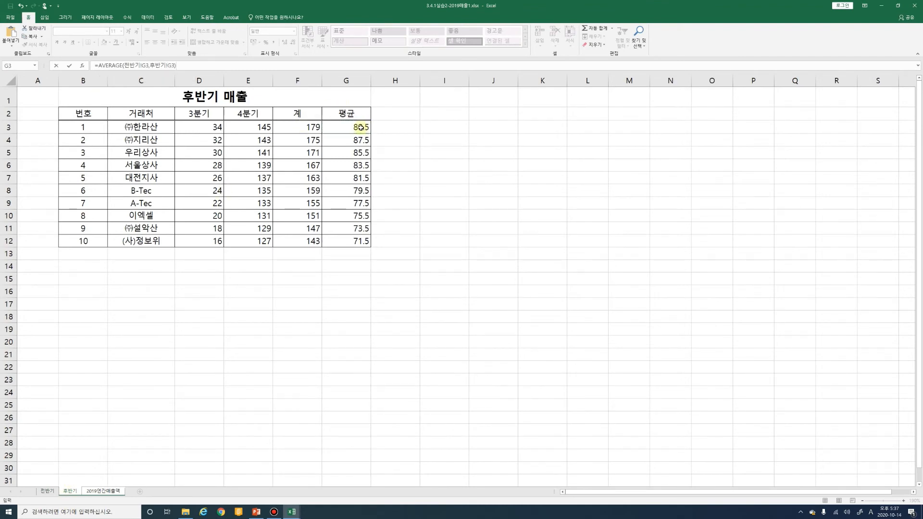
key("Return")
Check the cross-sheet AVERAGE formula in G3 and fill it down to row 12.
double_click(412, 138)
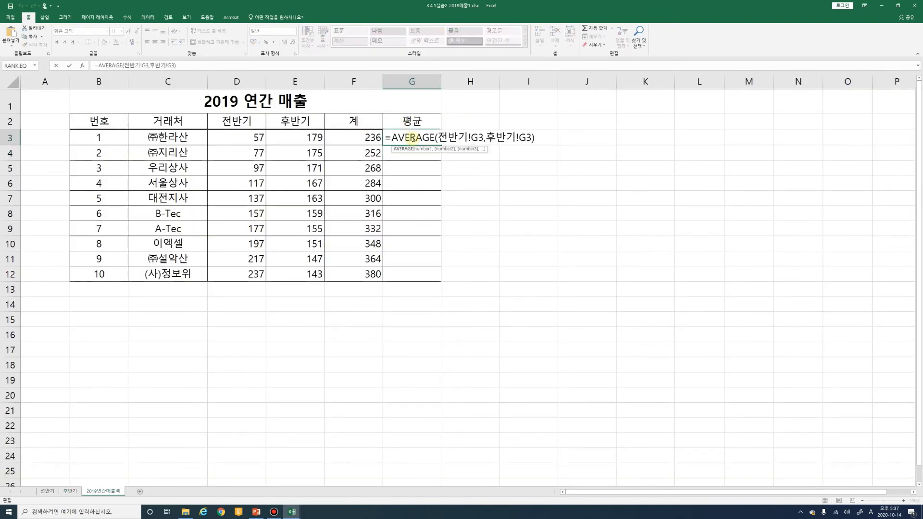
key("Escape")
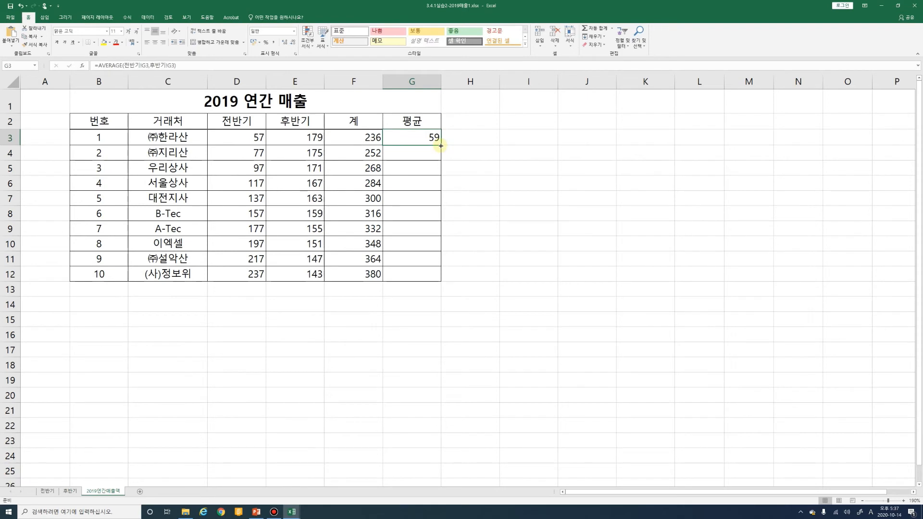
double_click(441, 145)
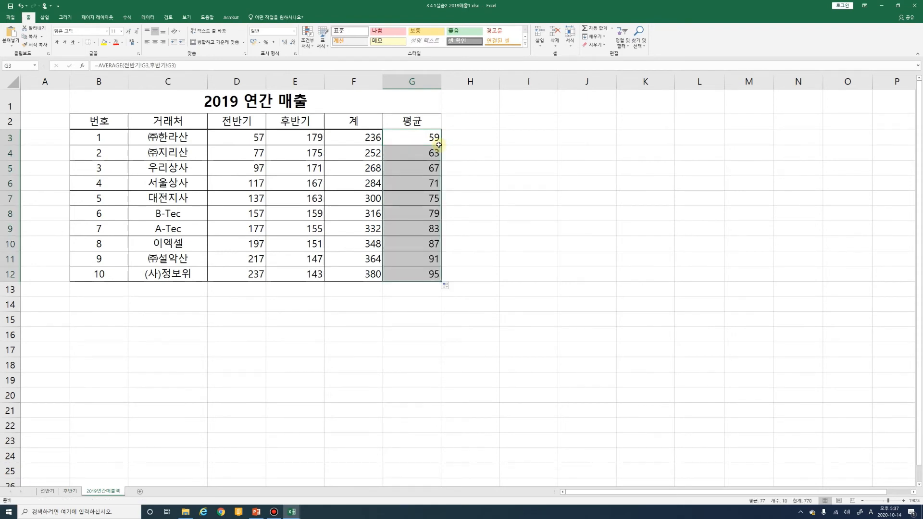
With the orange pen, circle the ㈜한라산 average in G3 and mark its half-year totals in D3 and E3.
left_click(410, 136)
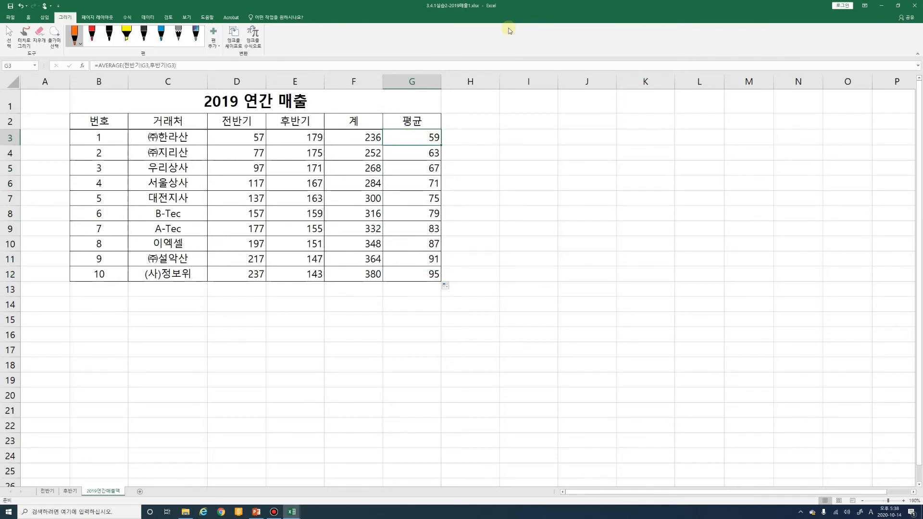
mouse_move(425, 130)
left_mouse_down()
mouse_move(416, 133)
mouse_move(477, 135)
left_mouse_up()
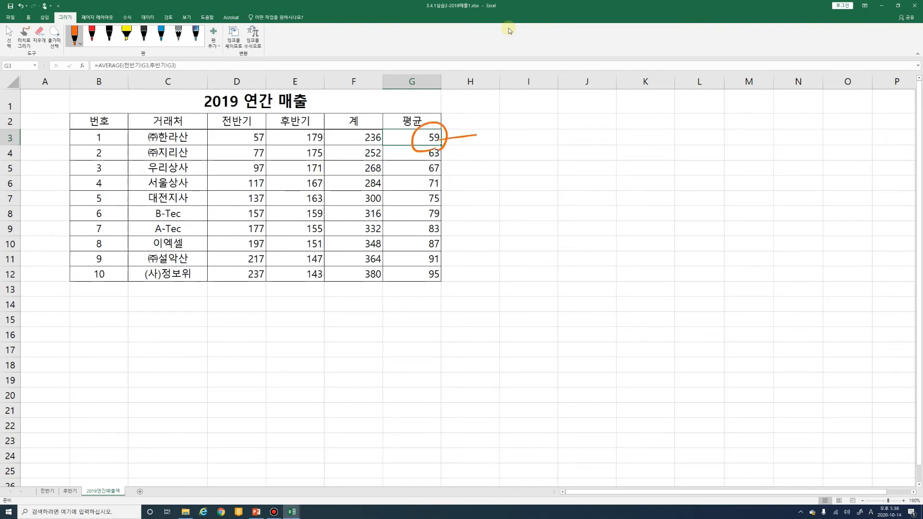
mouse_move(264, 124)
left_mouse_down()
mouse_move(265, 144)
mouse_move(302, 146)
mouse_move(304, 117)
mouse_move(307, 132)
left_mouse_up()
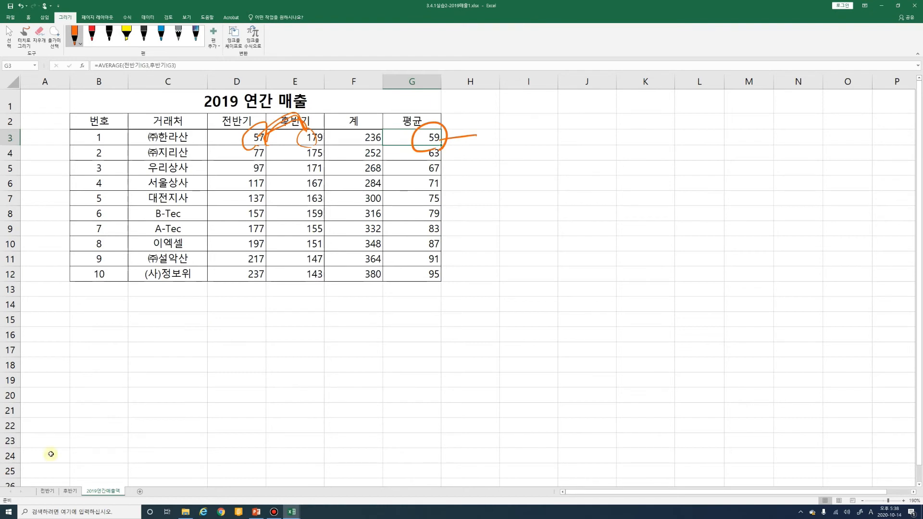
Circle the ㈜한라산 average in G3 on the 전반기 sheet in orange ink and show the 후반기 sheet.
left_click(47, 491)
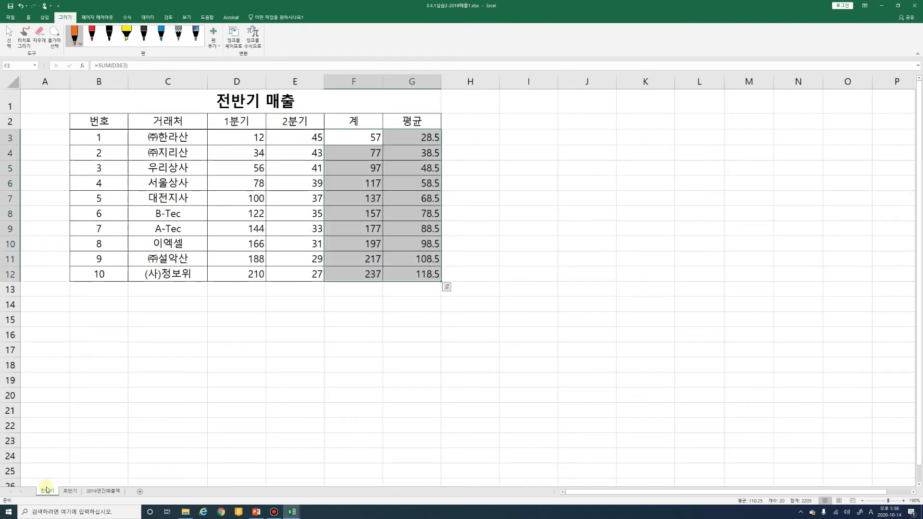
mouse_move(417, 124)
left_mouse_down()
mouse_move(434, 147)
mouse_move(419, 121)
left_mouse_up()
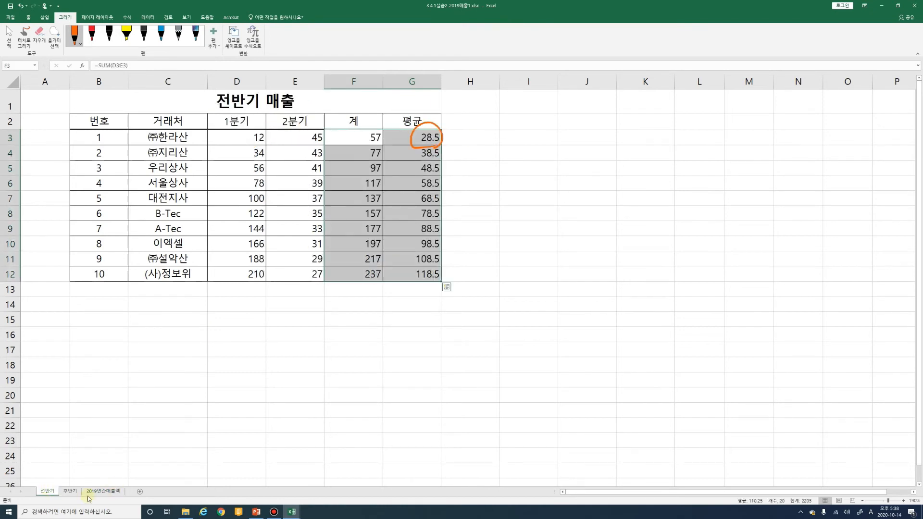
left_click(73, 491)
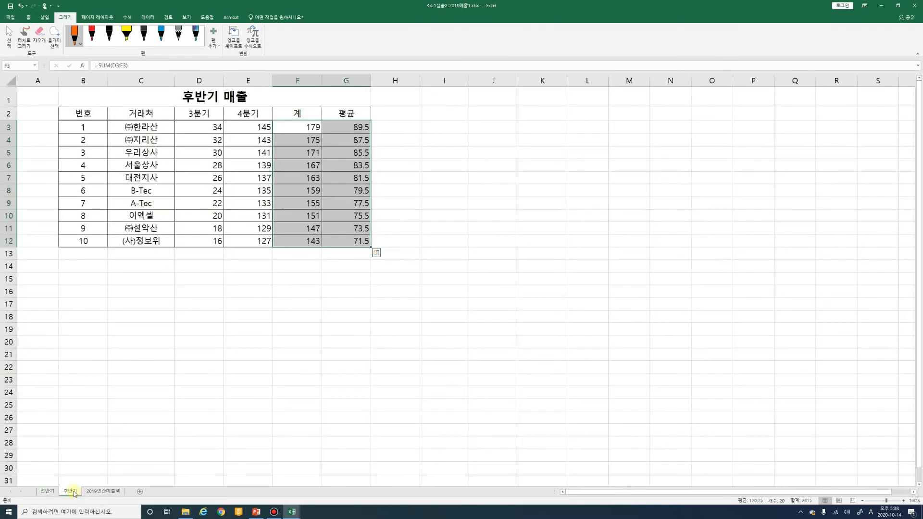
Circle G3 again in orange ink on the 2019연간매출액 sheet and open its AVERAGE formula to examine the cross-sheet references.
left_click(99, 491)
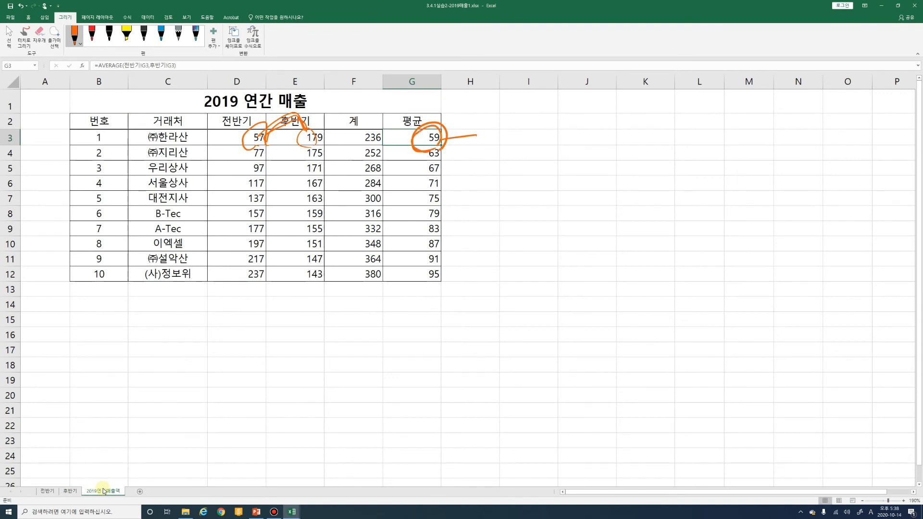
left_click_drag(481, 136, 483, 135)
left_click(425, 141)
double_click(391, 136)
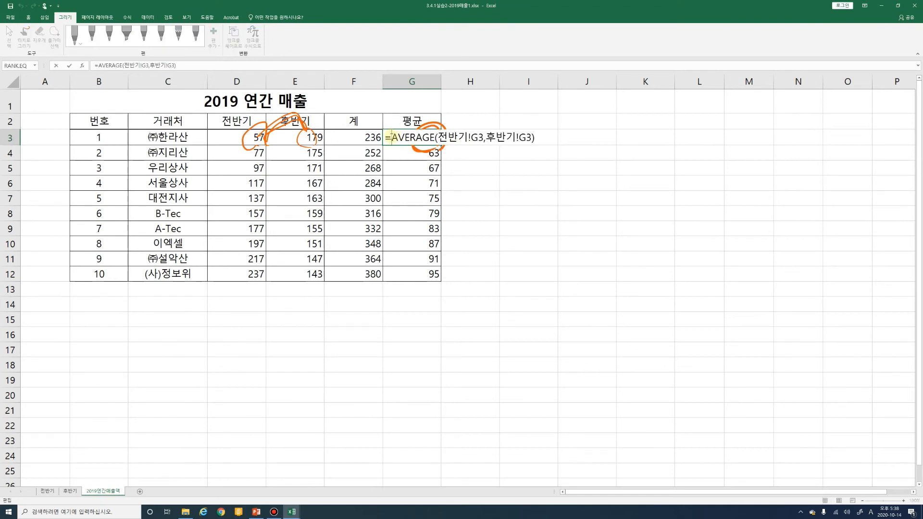